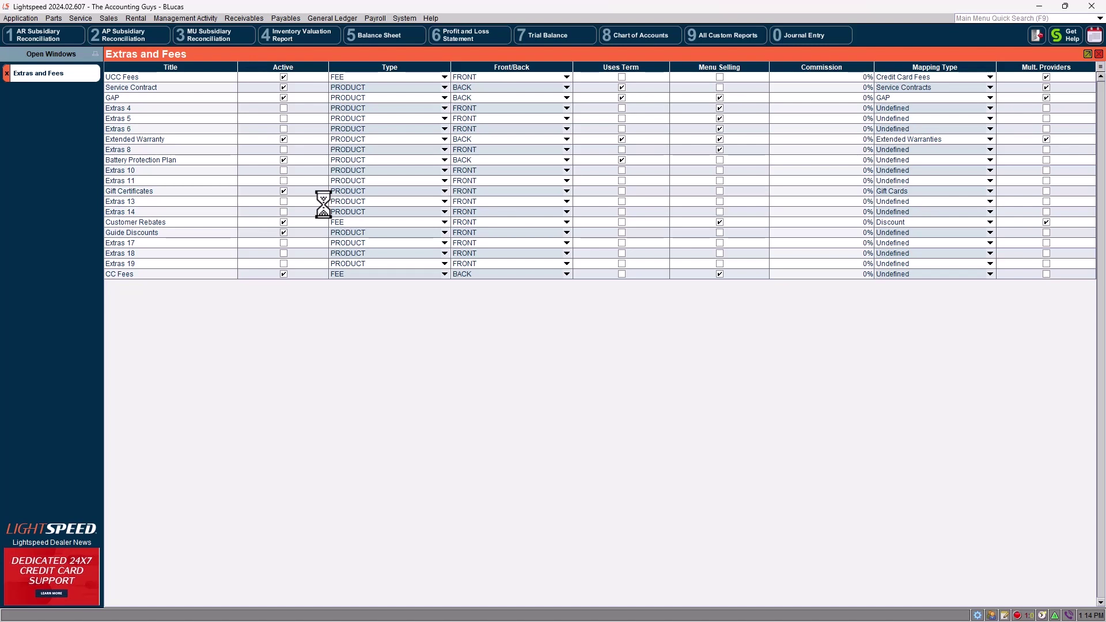
{"action": "left_click", "coordinate": [54, 18]}
{"action": "mouse_move", "coordinate": [81, 20]}
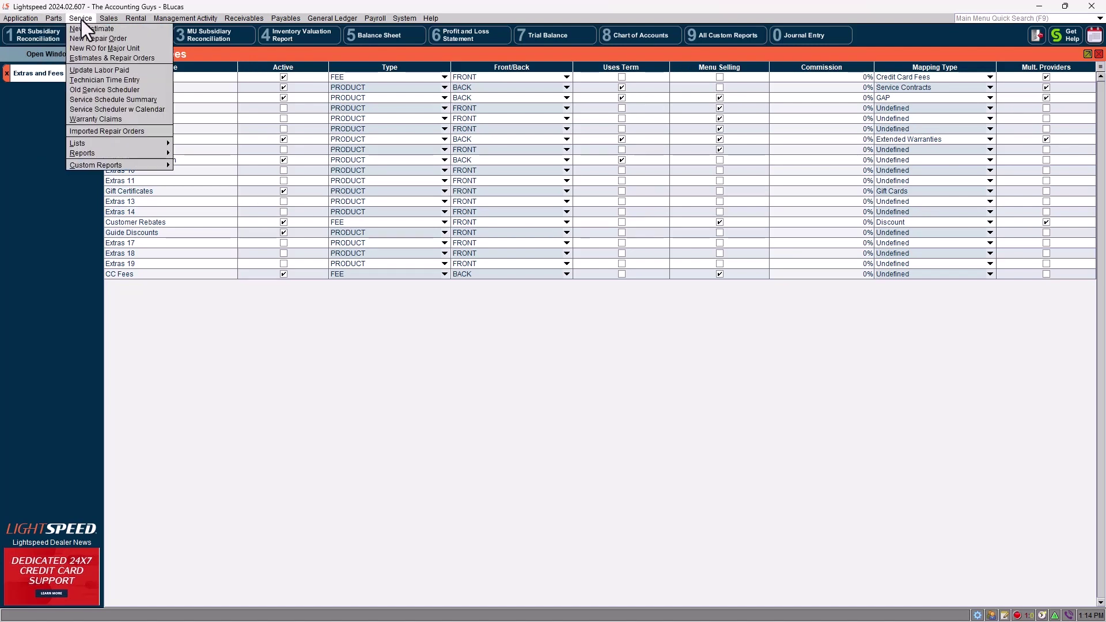
{"action": "left_click", "coordinate": [151, 345]}
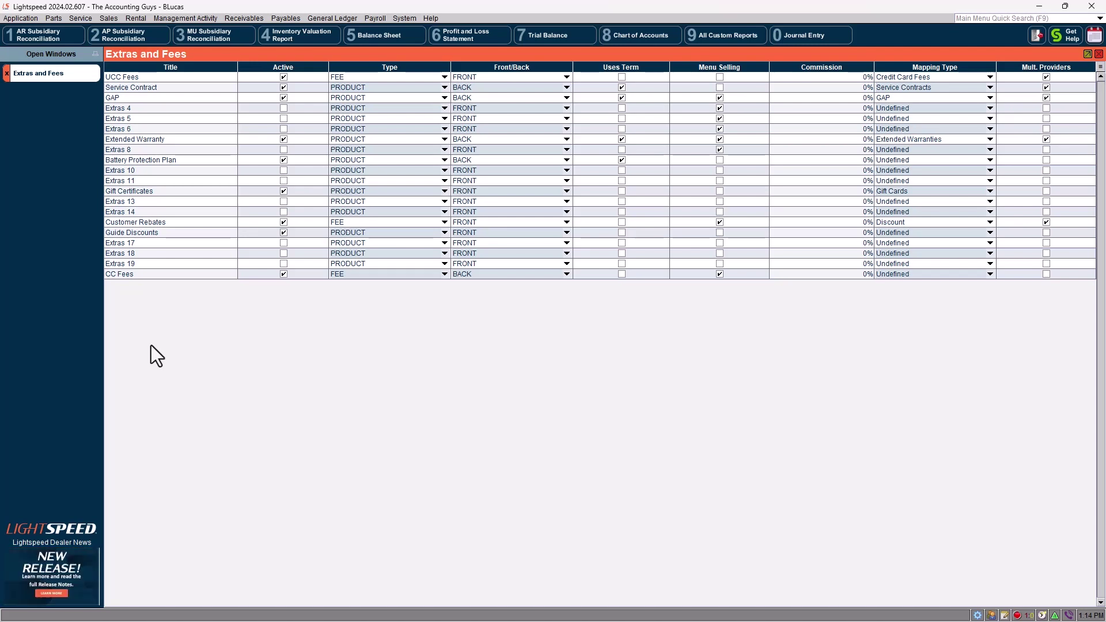
{"action": "left_click", "coordinate": [52, 19]}
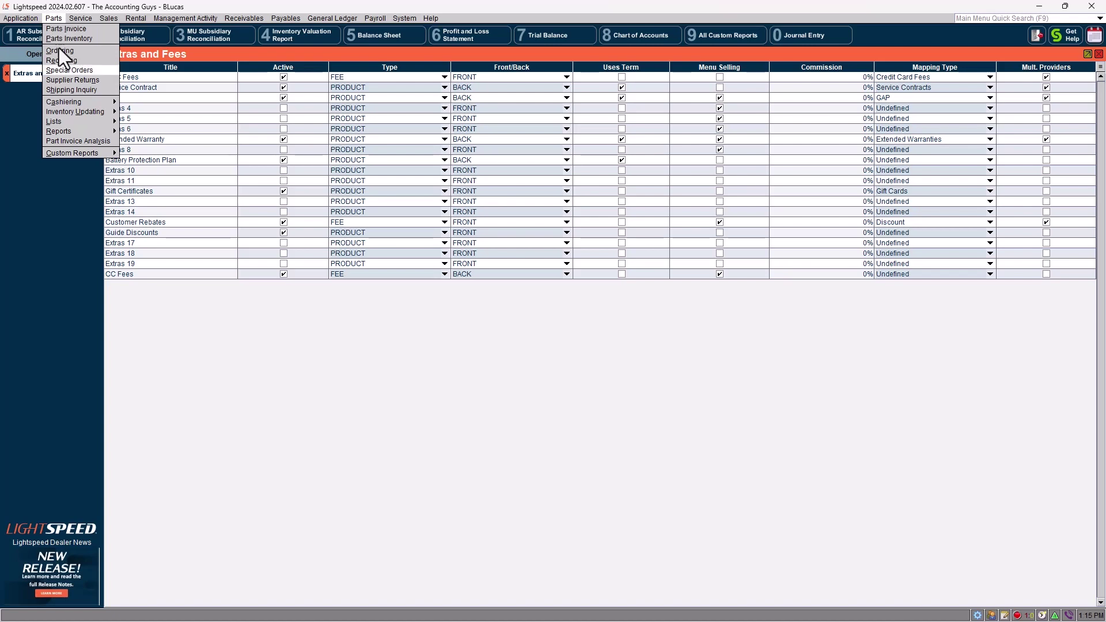
{"action": "left_click", "coordinate": [169, 351]}
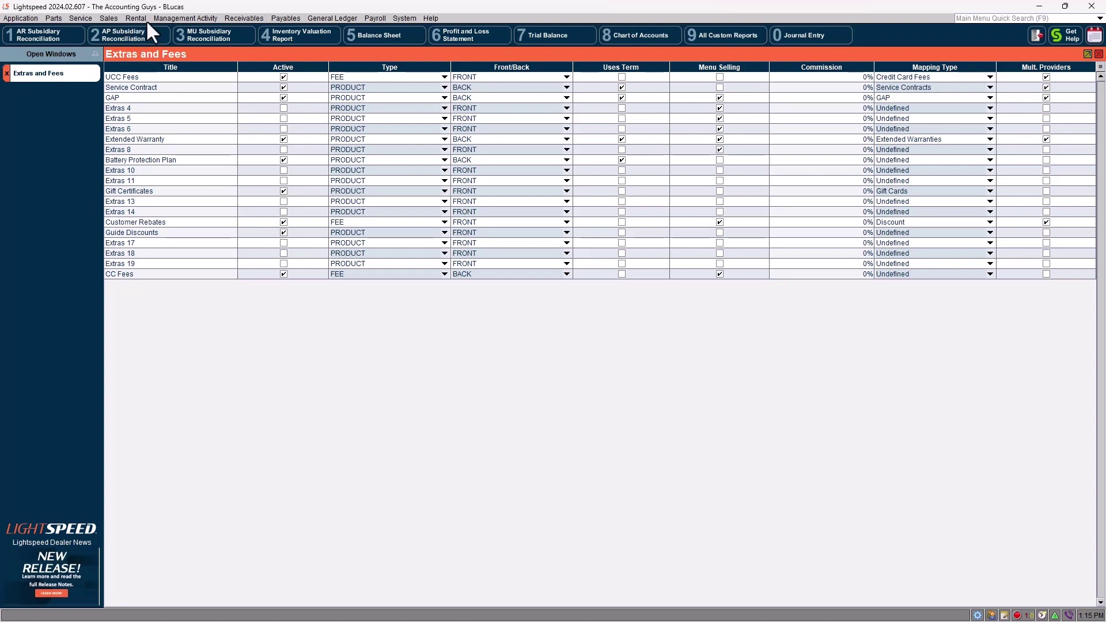
{"action": "left_click", "coordinate": [120, 17]}
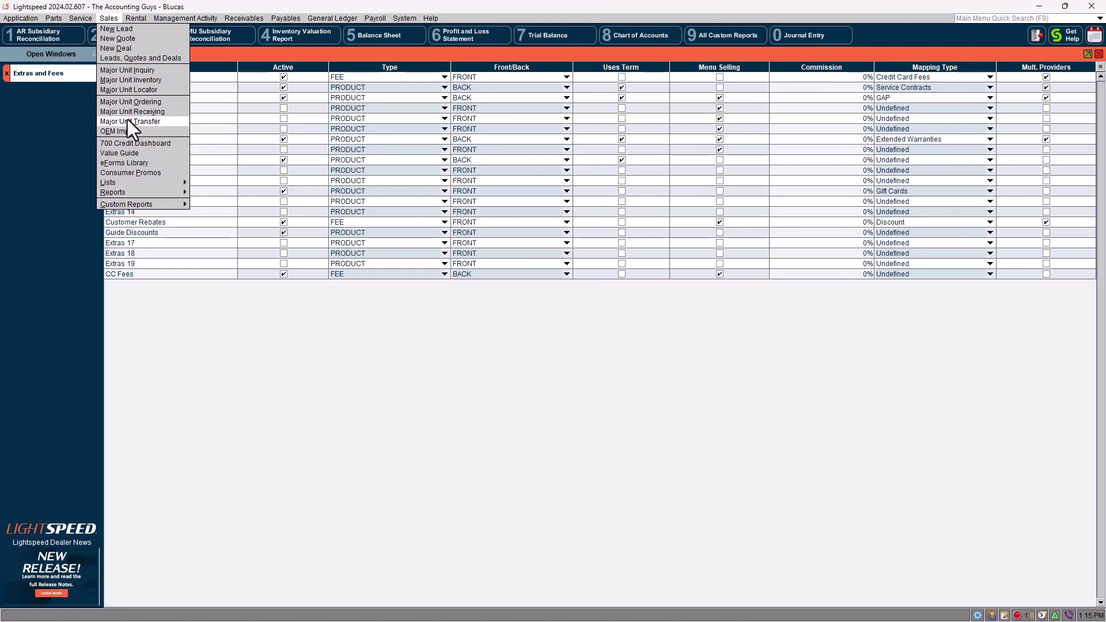
{"action": "mouse_move", "coordinate": [172, 204]}
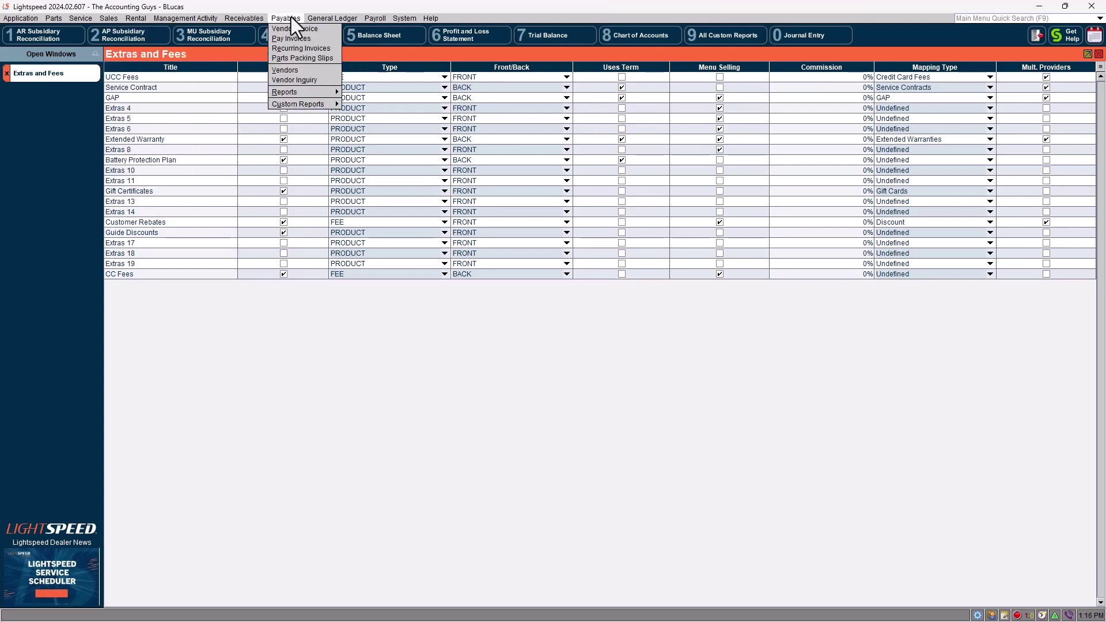
{"action": "mouse_move", "coordinate": [339, 18]}
{"action": "mouse_move", "coordinate": [357, 113]}
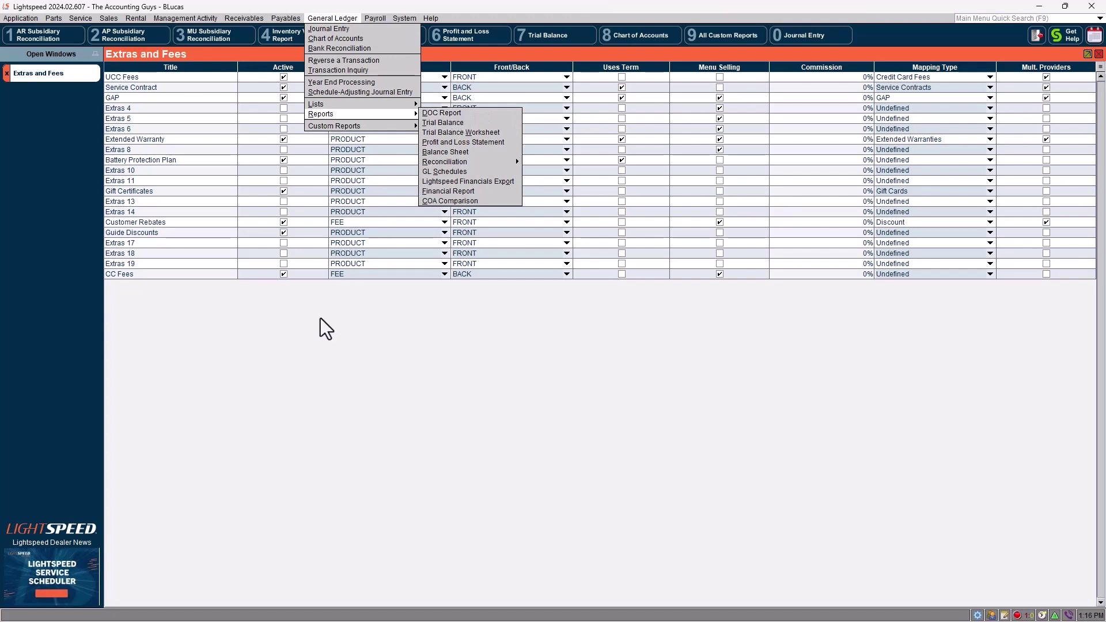
{"action": "left_click", "coordinate": [271, 358]}
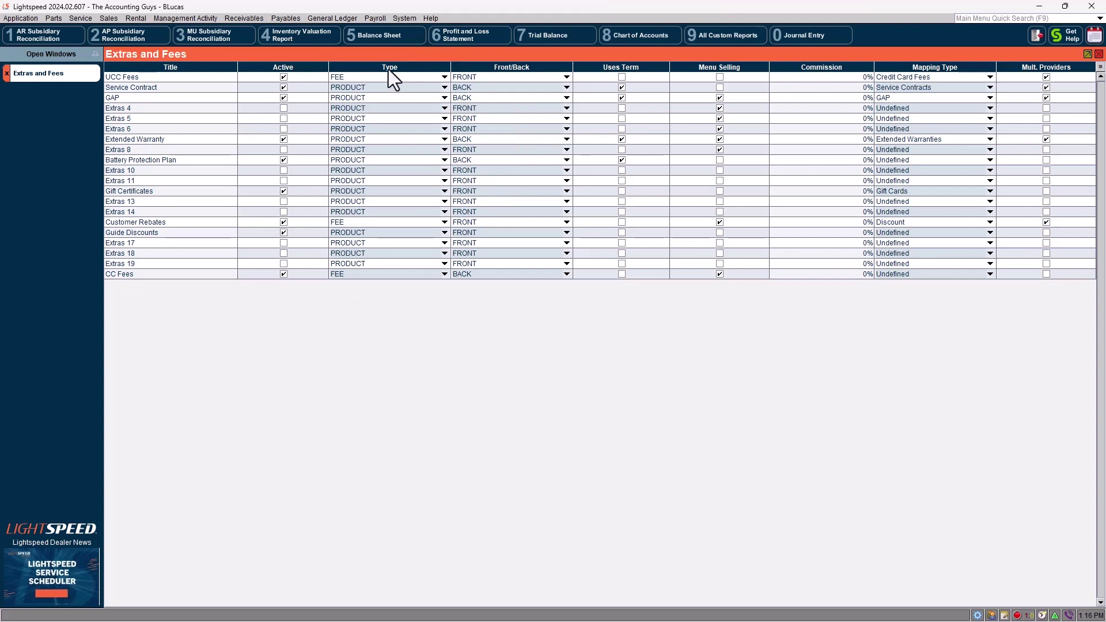
Step: Open the system Desktop dashboard to view its summaries, and close it again
{"action": "left_click", "coordinate": [406, 17]}
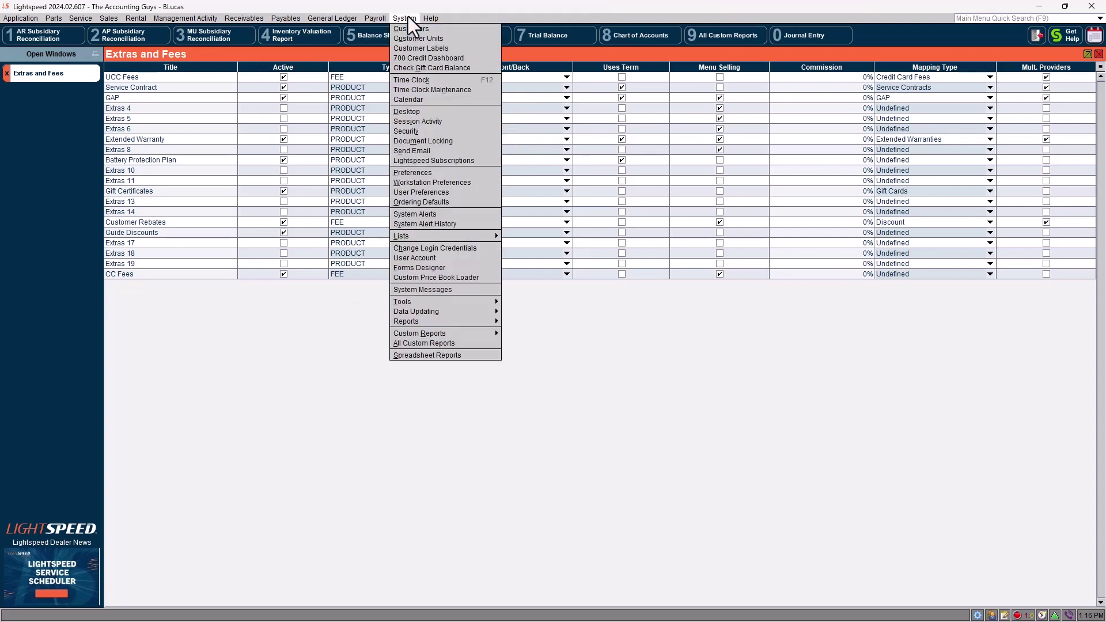
{"action": "left_click", "coordinate": [420, 112]}
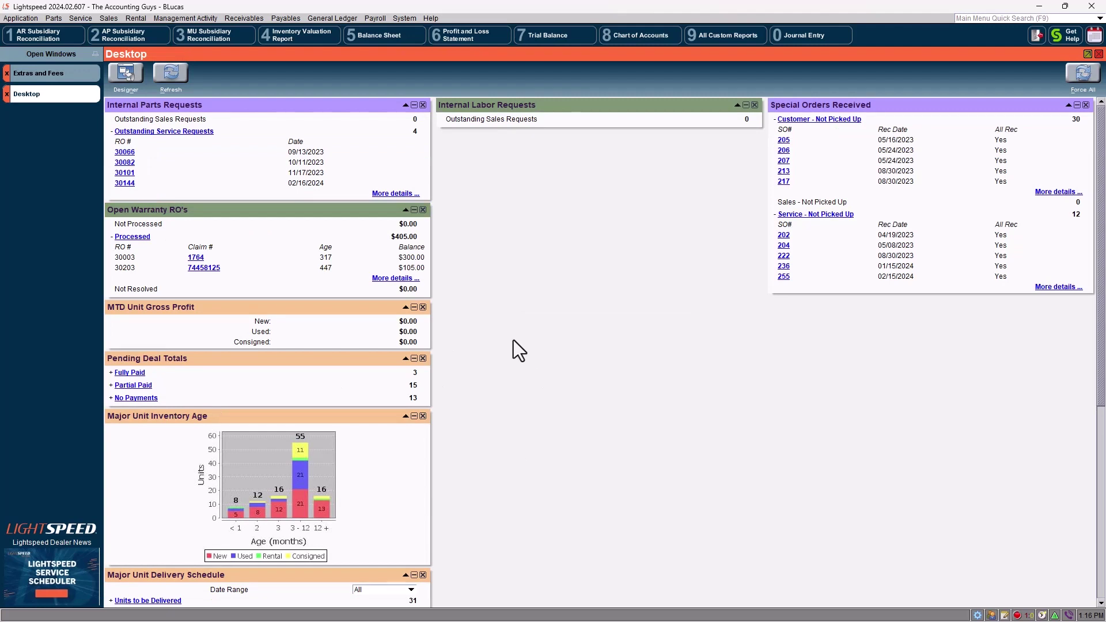
{"action": "left_click", "coordinate": [7, 95]}
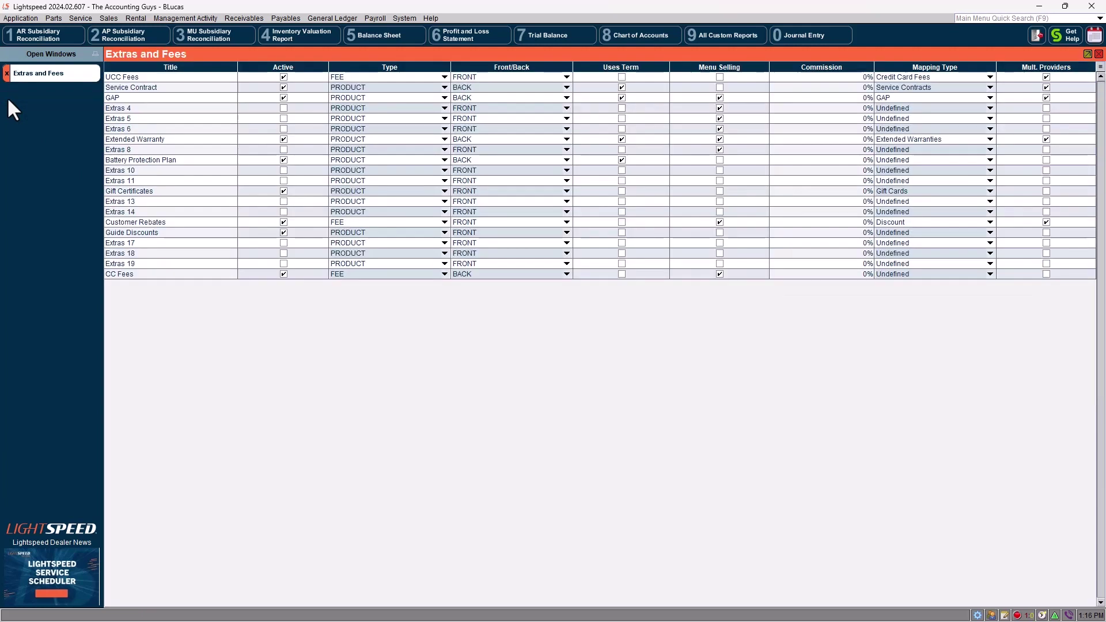
Step: Start a new major unit sales category with the description Service Contracts and try to save it
{"action": "left_click", "coordinate": [110, 20]}
{"action": "mouse_move", "coordinate": [148, 179]}
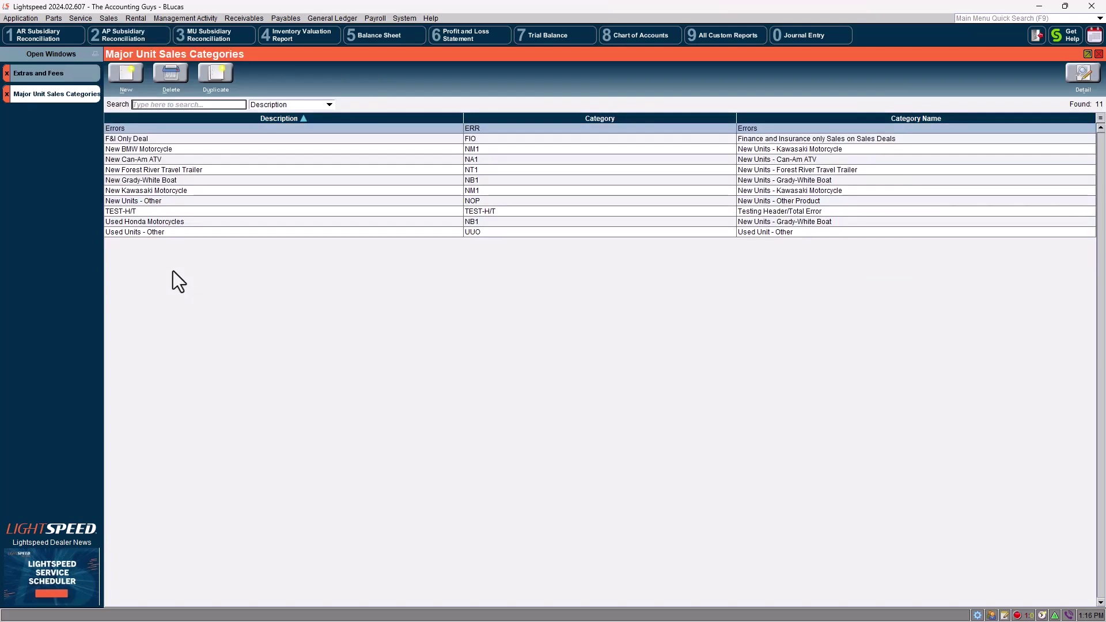
{"action": "left_click", "coordinate": [125, 74]}
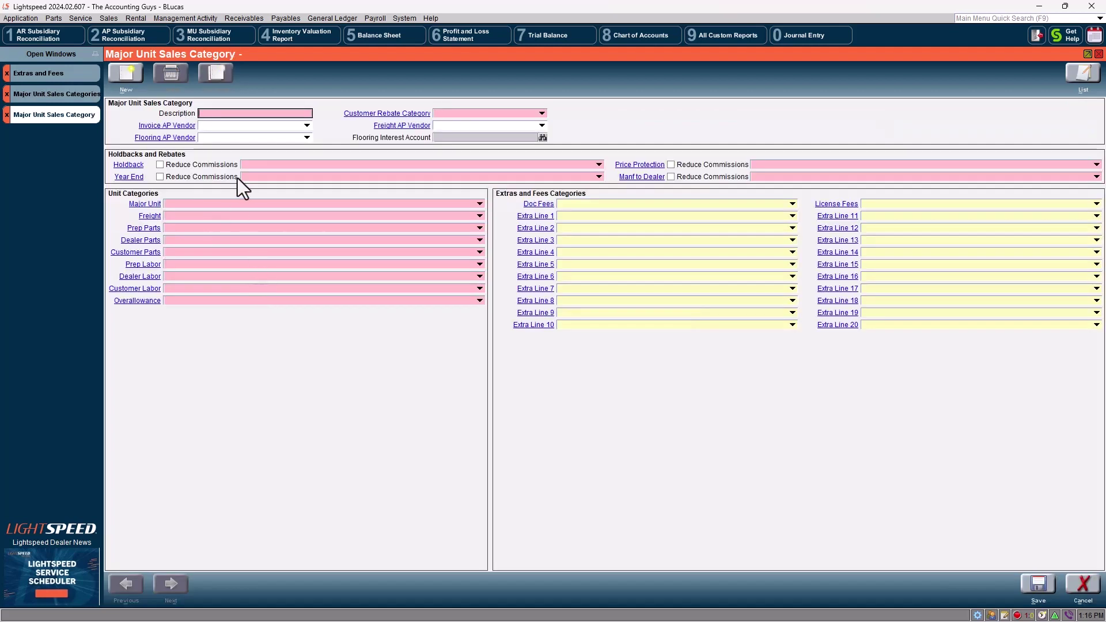
{"action": "type", "text": "Service Contracts"}
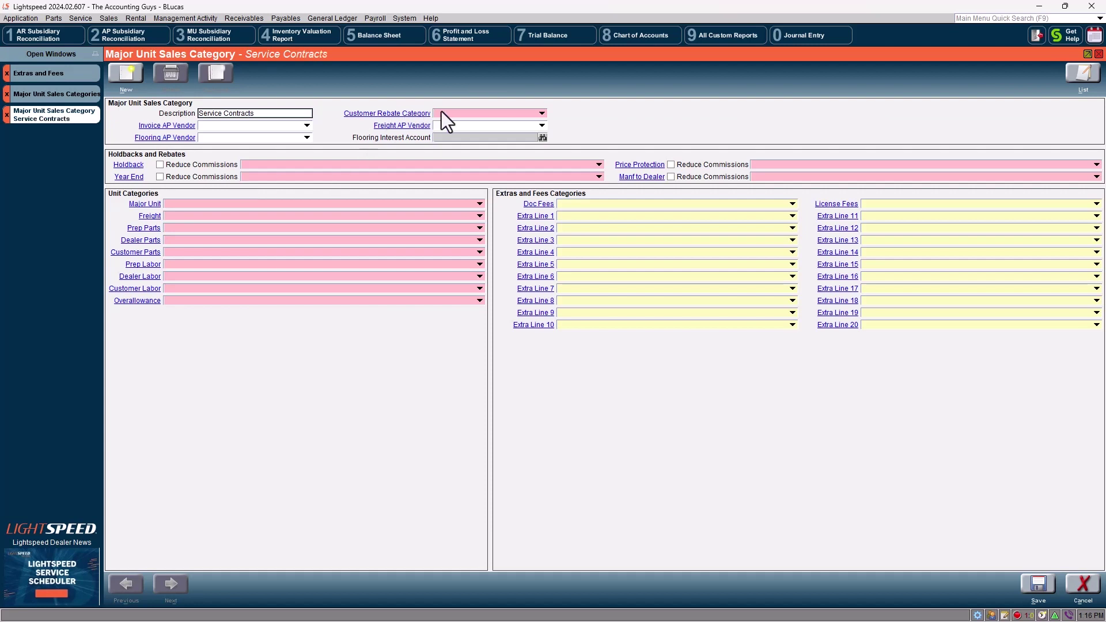
{"action": "key", "text": "ctrl+s"}
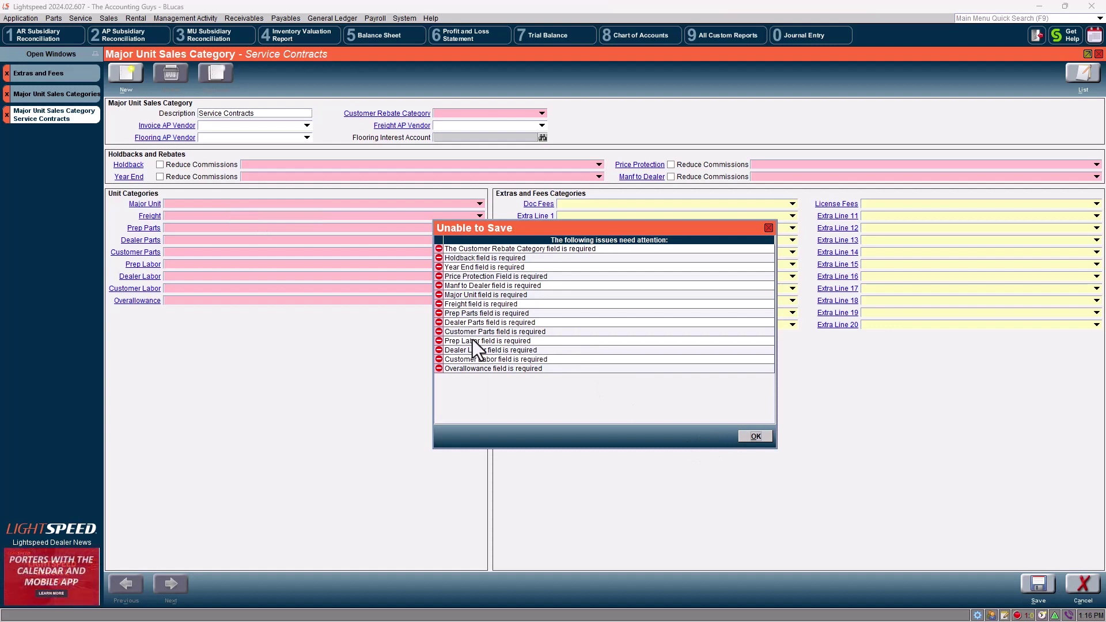
{"action": "left_click", "coordinate": [756, 437]}
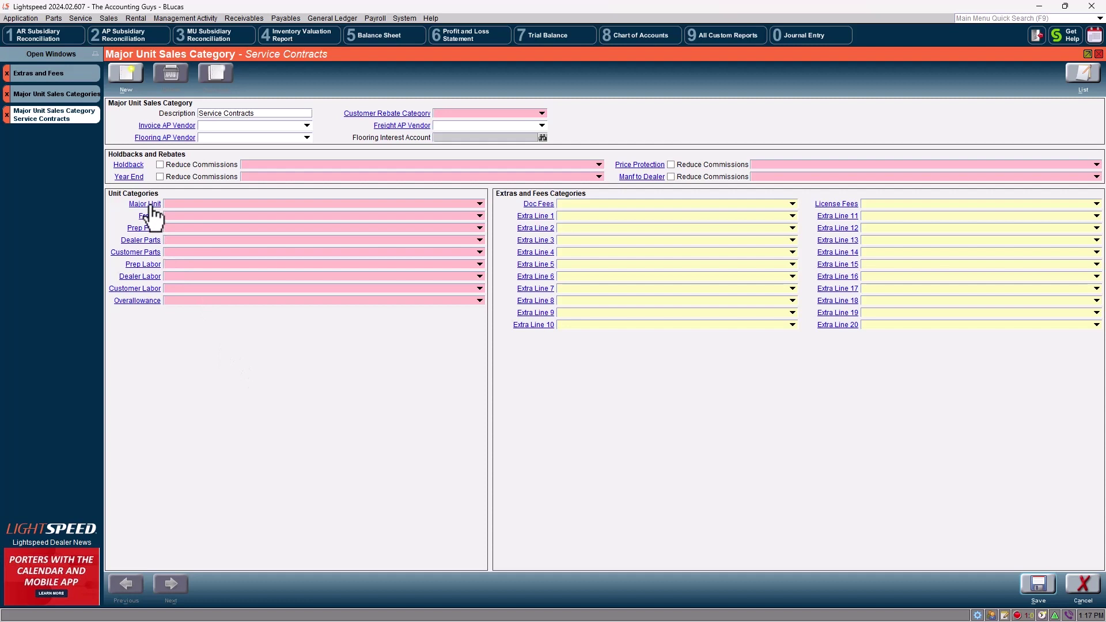
Step: Open the system-wide Sales Categories list and search the descriptions for "%serv"
{"action": "left_click", "coordinate": [404, 19]}
{"action": "mouse_move", "coordinate": [425, 236]}
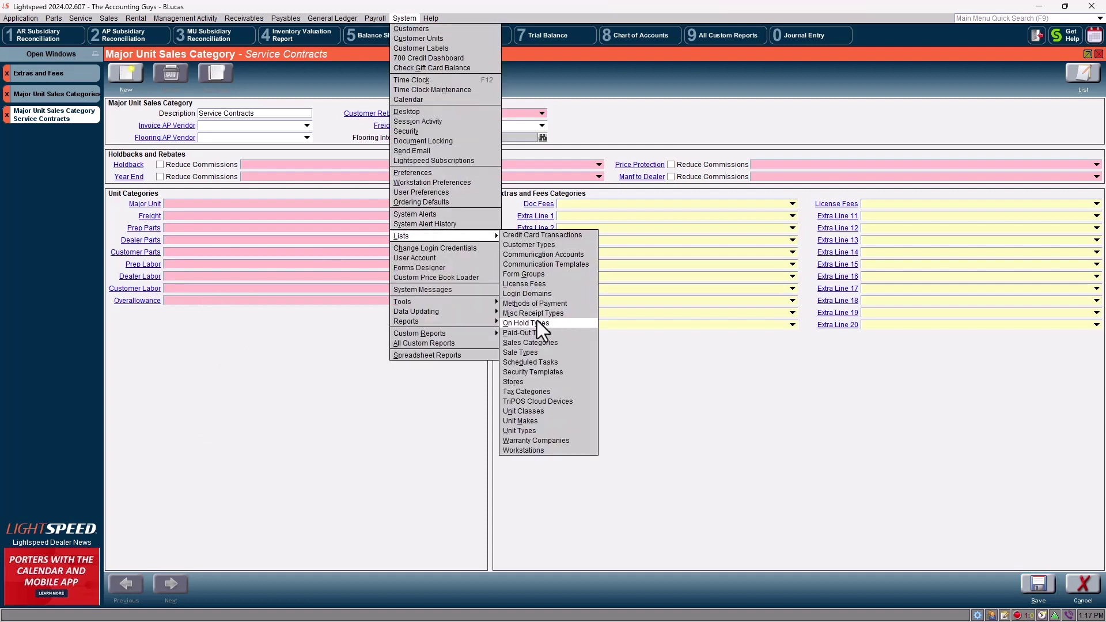
{"action": "left_click", "coordinate": [538, 344]}
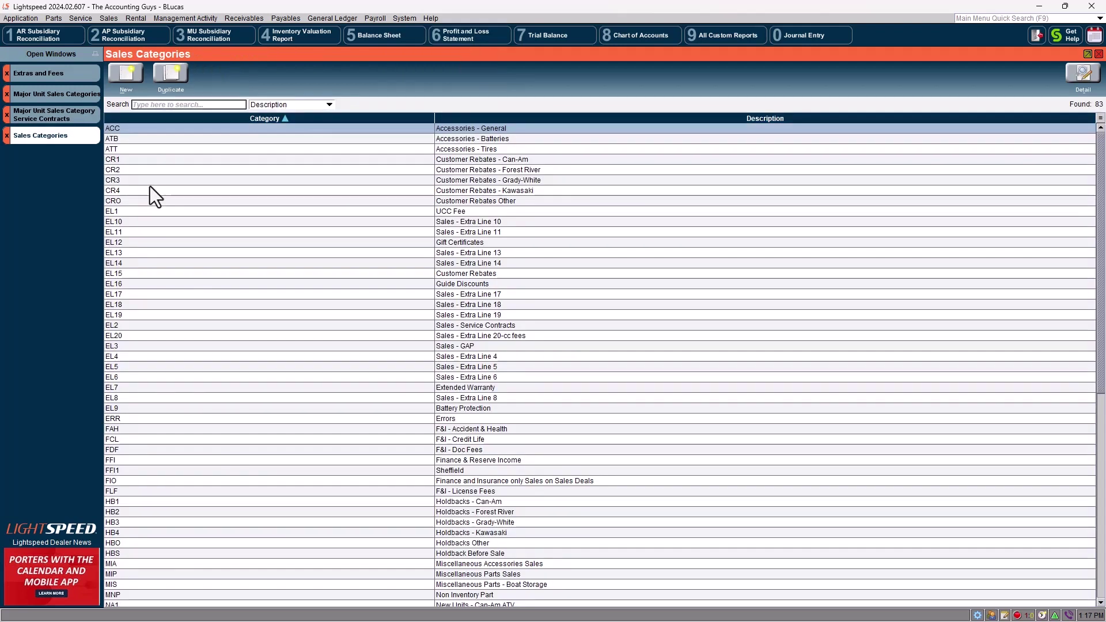
{"action": "type", "text": "%serv"}
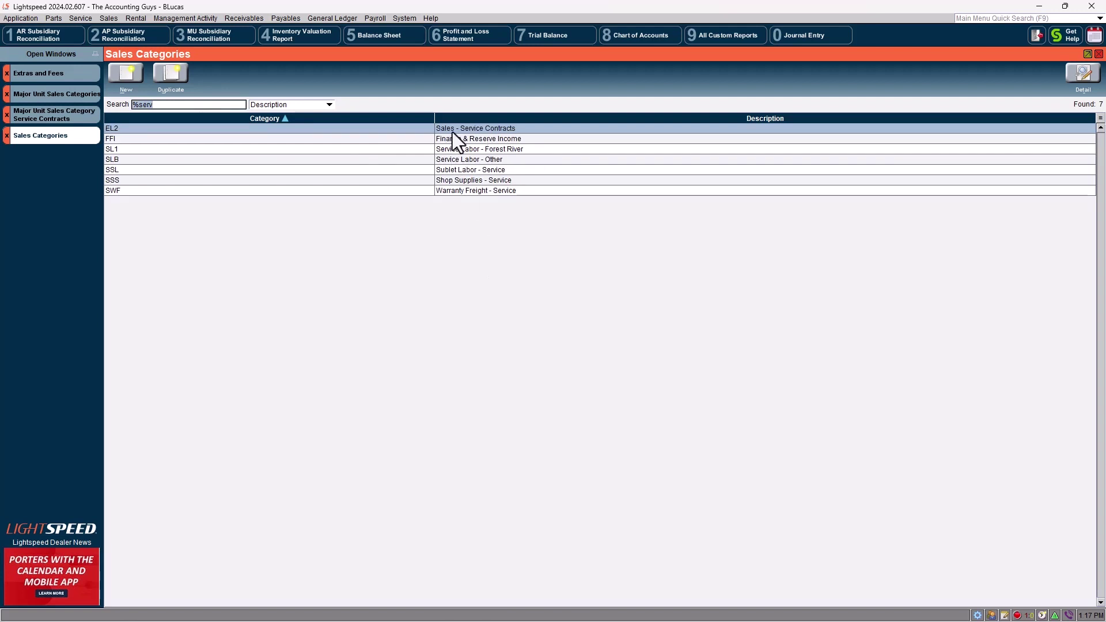
Step: In the Service Contracts major unit sales category, set Extra Line 2 to EL2 - Sales - Service Contracts
{"action": "left_click", "coordinate": [89, 120]}
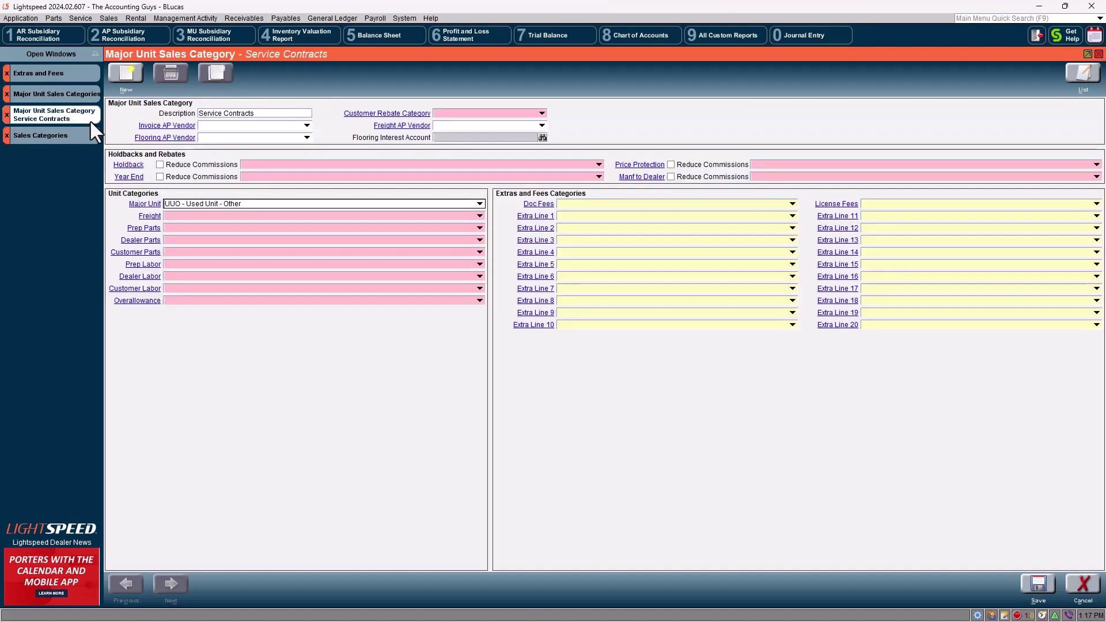
{"action": "left_click", "coordinate": [584, 228]}
{"action": "type", "text": "el2"}
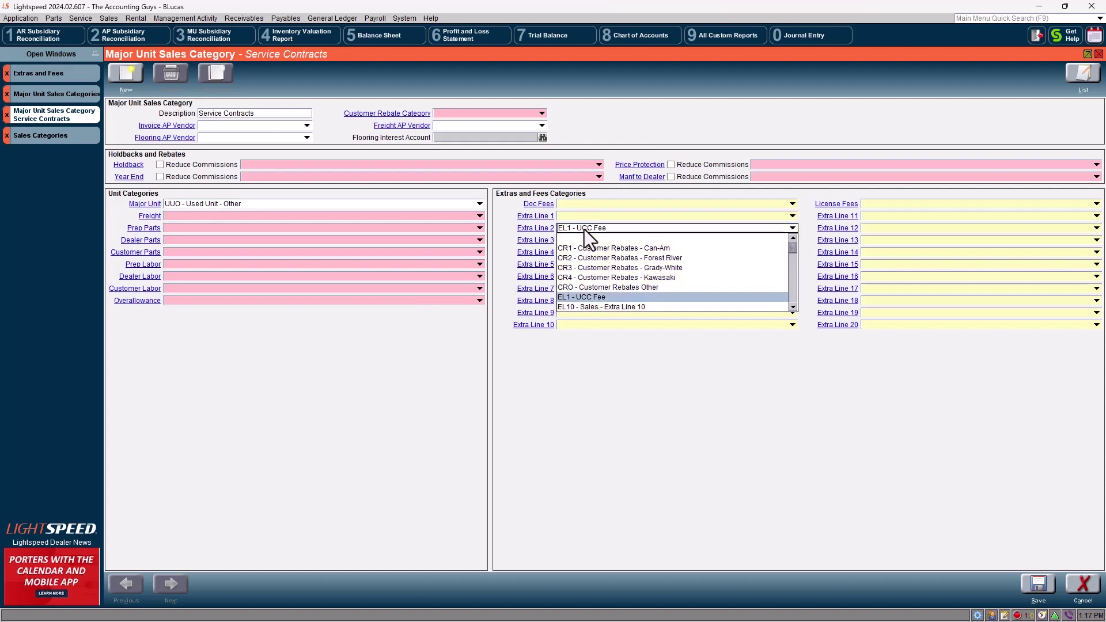
{"action": "left_click", "coordinate": [617, 307]}
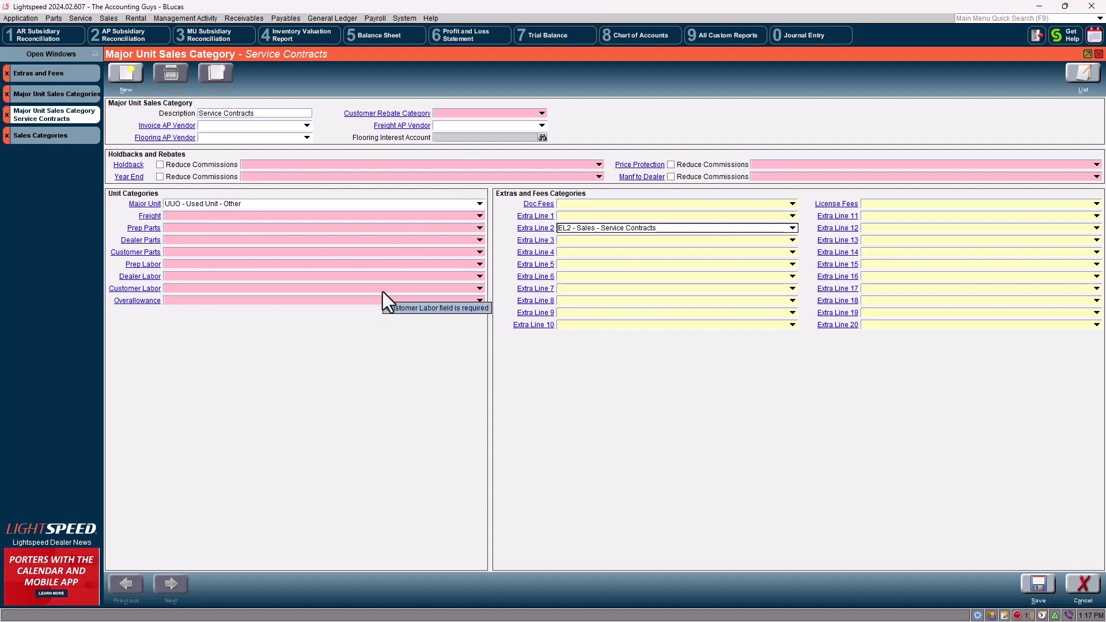
Step: Set the Freight and Prep Parts unit categories to UUO - Used Unit - Other
{"action": "left_click", "coordinate": [220, 216]}
{"action": "scroll", "coordinate": [219, 214], "scroll_direction": "down", "scroll_amount": 1}
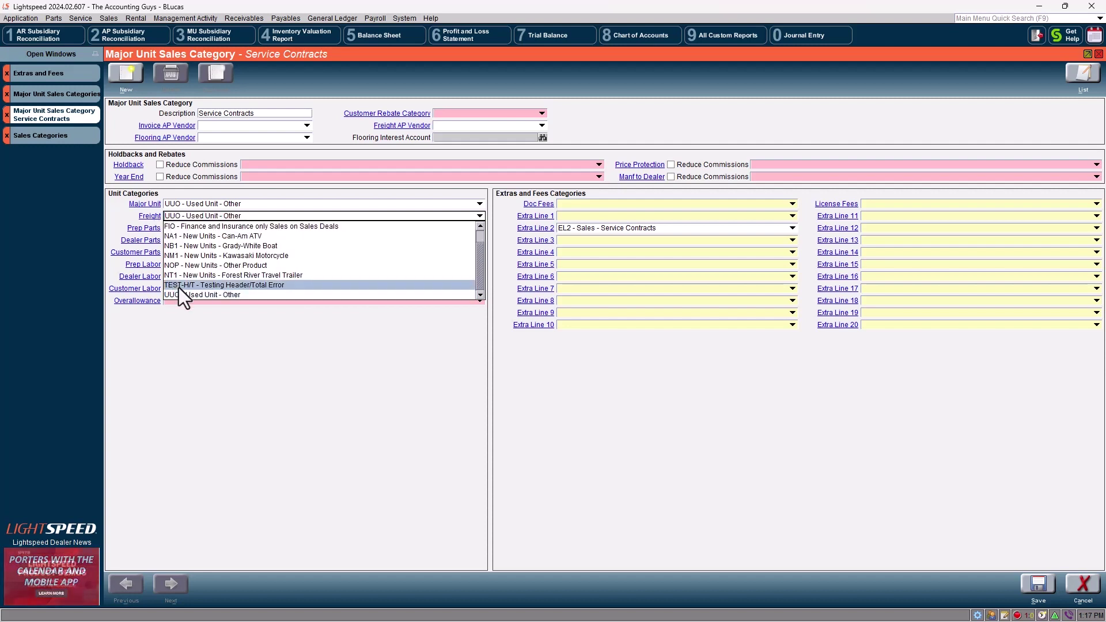
{"action": "left_click", "coordinate": [182, 295]}
{"action": "left_click", "coordinate": [202, 226]}
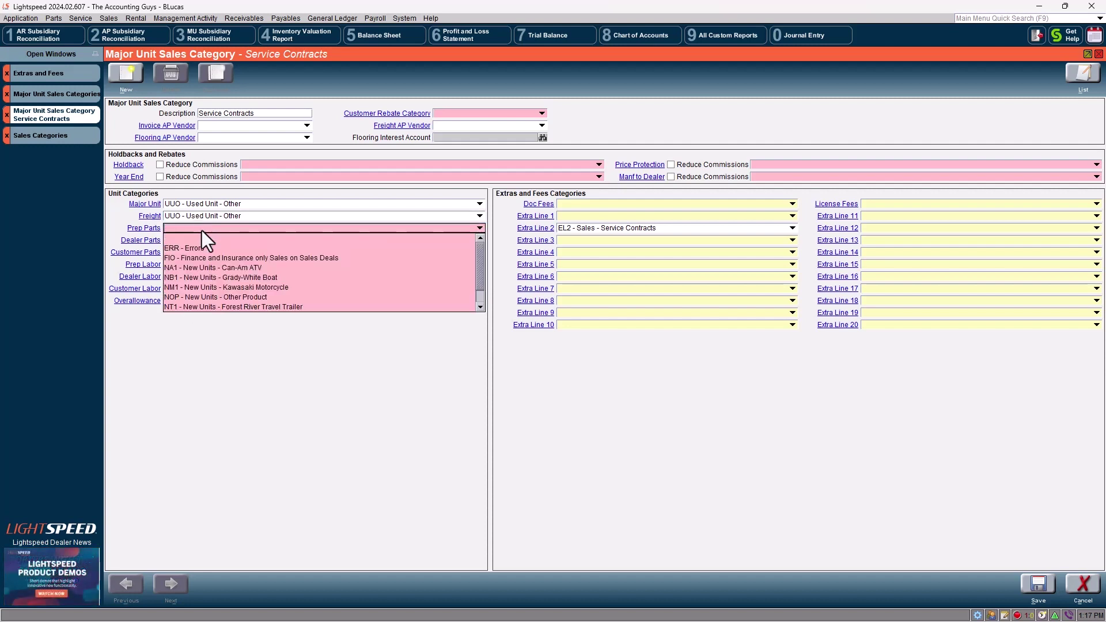
{"action": "scroll", "coordinate": [202, 230], "scroll_direction": "down", "scroll_amount": 1}
{"action": "left_click", "coordinate": [141, 409]}
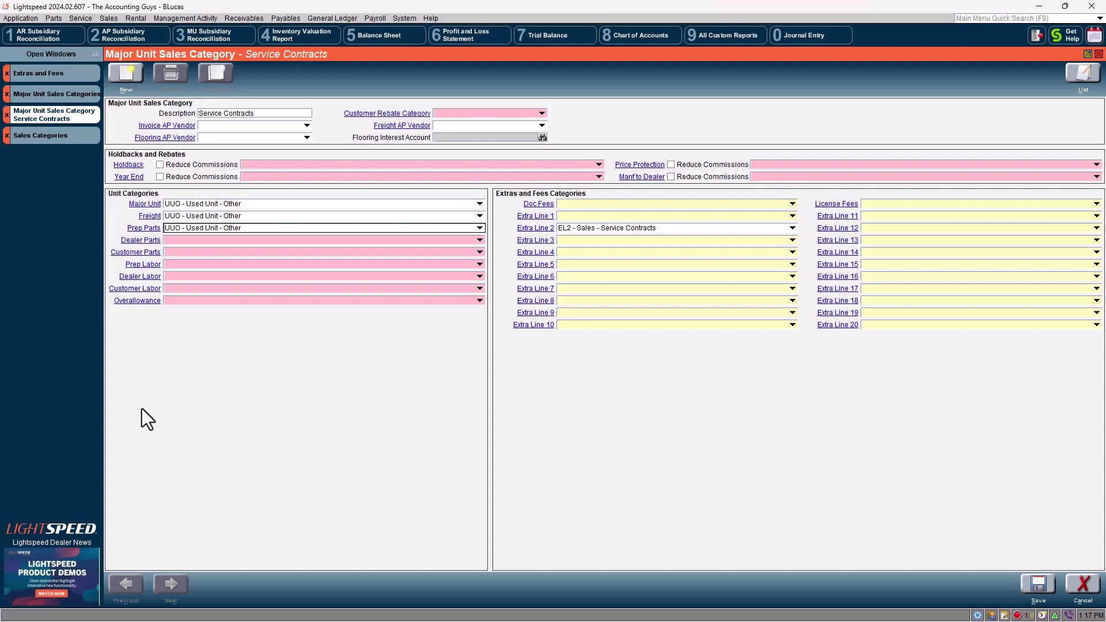
Step: Set the Dealer Parts and Customer Parts unit categories to UUO - Used Unit - Other
{"action": "left_click", "coordinate": [196, 240]}
{"action": "scroll", "coordinate": [196, 239], "scroll_direction": "down", "scroll_amount": 1}
{"action": "left_click", "coordinate": [204, 321]}
{"action": "left_click", "coordinate": [189, 251]}
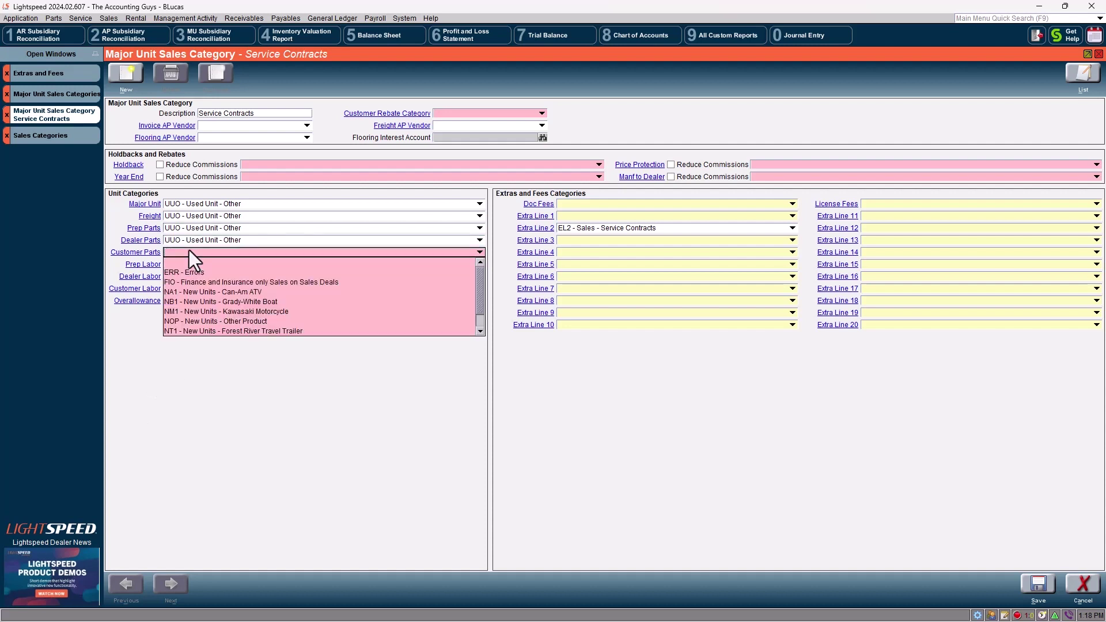
{"action": "scroll", "coordinate": [189, 250], "scroll_direction": "down", "scroll_amount": 1}
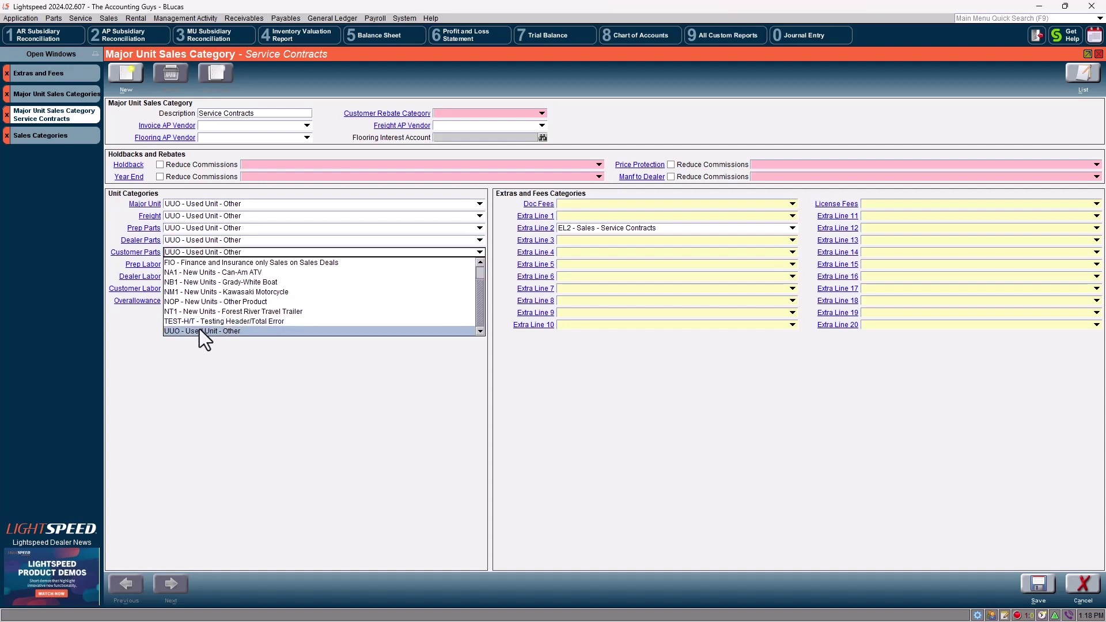
{"action": "left_click", "coordinate": [200, 330]}
Step: Set the Prep Labor and Dealer Labor unit categories to UUO - Used Unit - Other
{"action": "left_click", "coordinate": [194, 267]}
{"action": "scroll", "coordinate": [193, 267], "scroll_direction": "down", "scroll_amount": 1}
{"action": "left_click", "coordinate": [192, 277]}
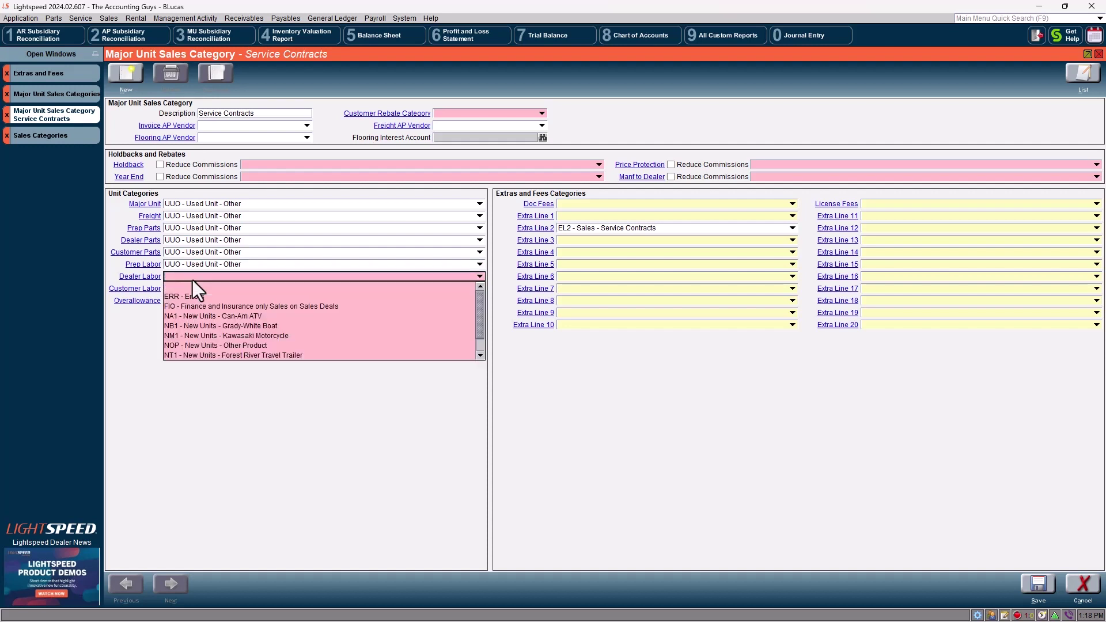
{"action": "scroll", "coordinate": [192, 280], "scroll_direction": "down", "scroll_amount": 1}
{"action": "left_click", "coordinate": [197, 353]}
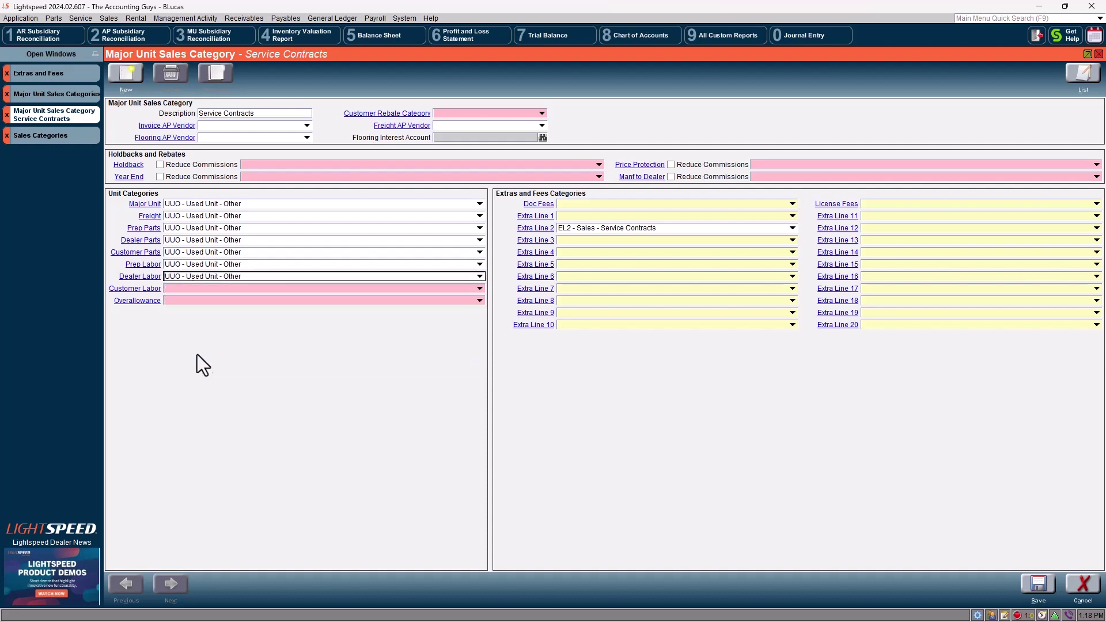
Step: Set the Customer Labor and Overallowance unit categories to UUO - Used Unit - Other
{"action": "left_click", "coordinate": [210, 288]}
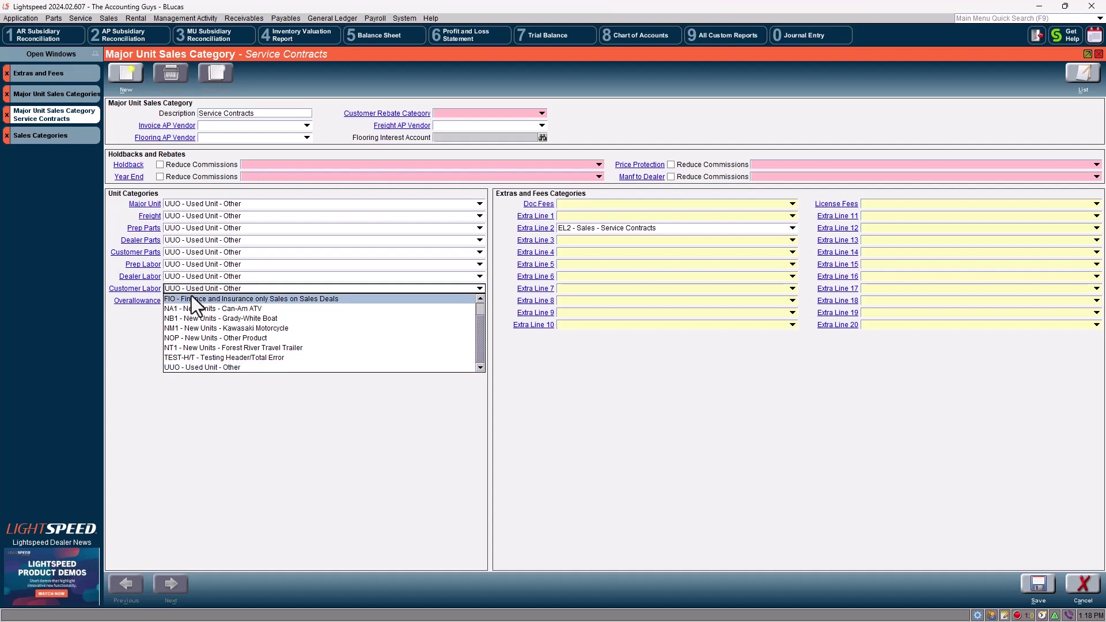
{"action": "left_click", "coordinate": [199, 365]}
{"action": "left_click", "coordinate": [199, 302]}
{"action": "scroll", "coordinate": [198, 301], "scroll_direction": "down", "scroll_amount": 1}
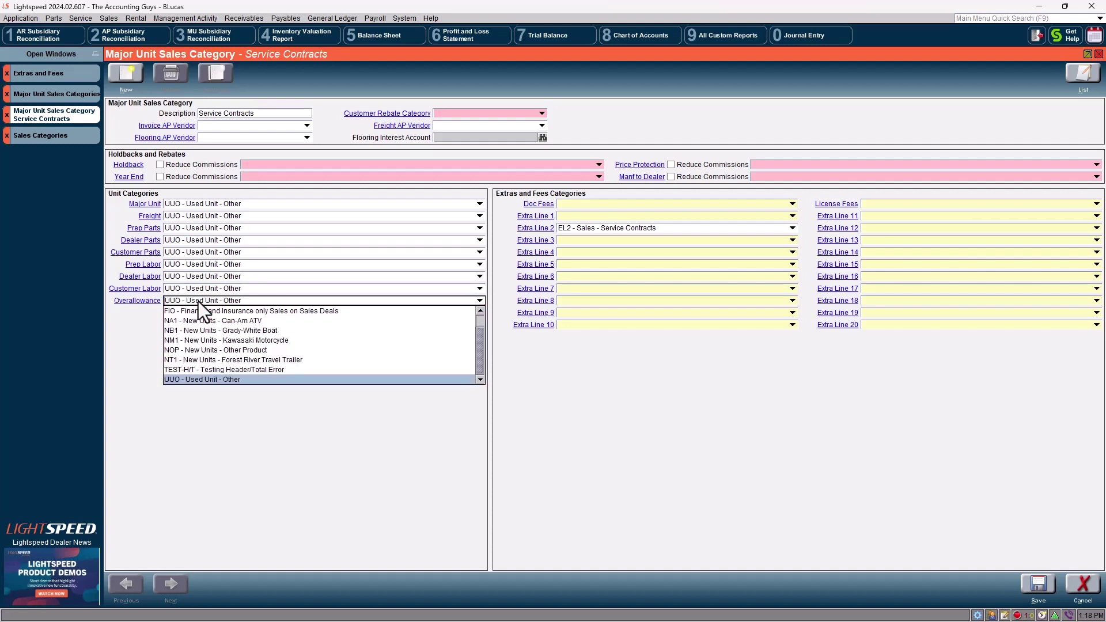
{"action": "left_click", "coordinate": [203, 381]}
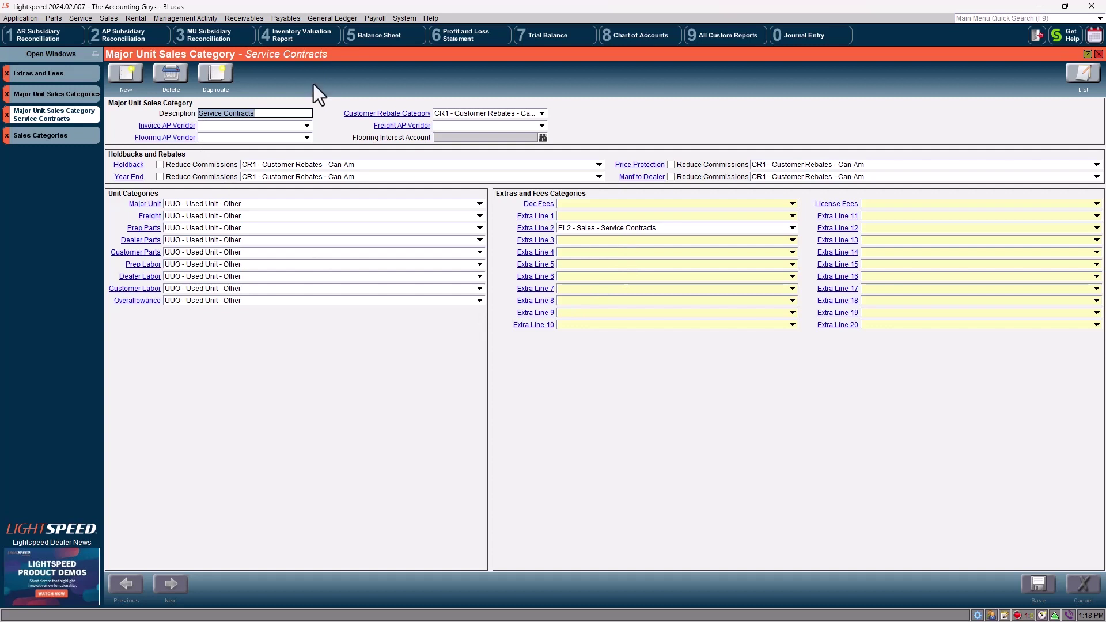
Step: Start a new major unit record from the major unit inventory and set its sales category to Used Units - Other
{"action": "left_click", "coordinate": [114, 16]}
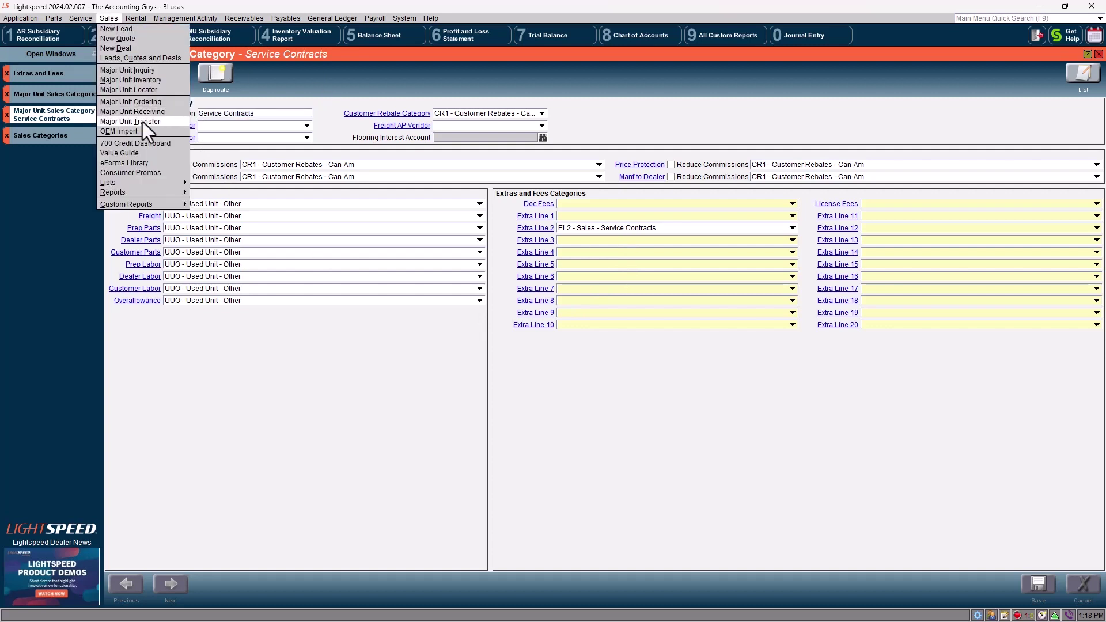
{"action": "left_click", "coordinate": [136, 81]}
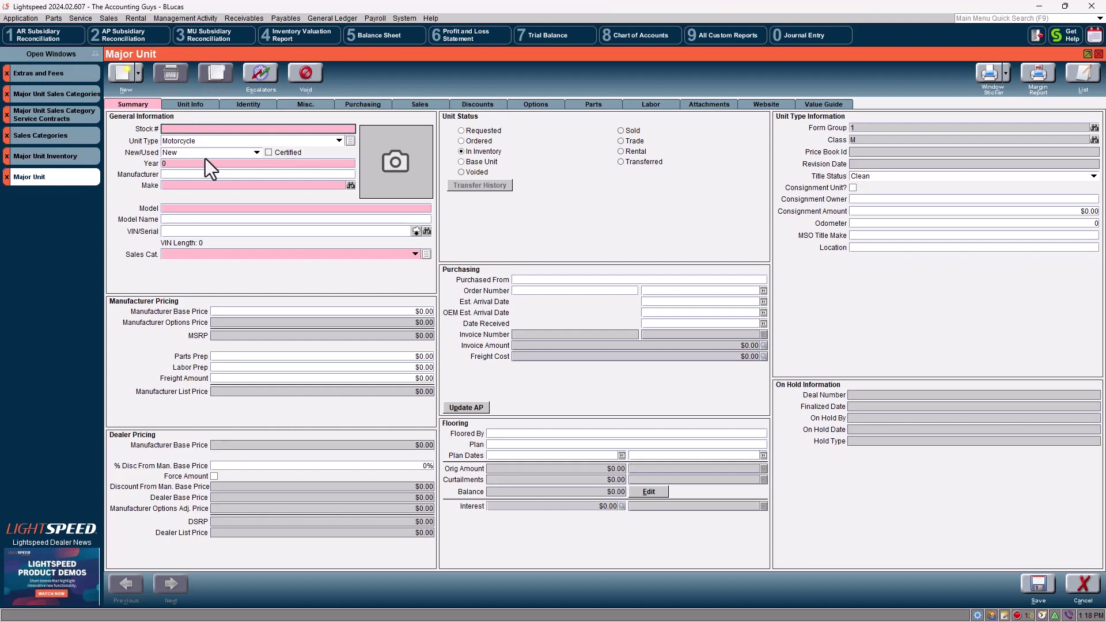
{"action": "left_click", "coordinate": [206, 231]}
{"action": "left_click", "coordinate": [222, 253]}
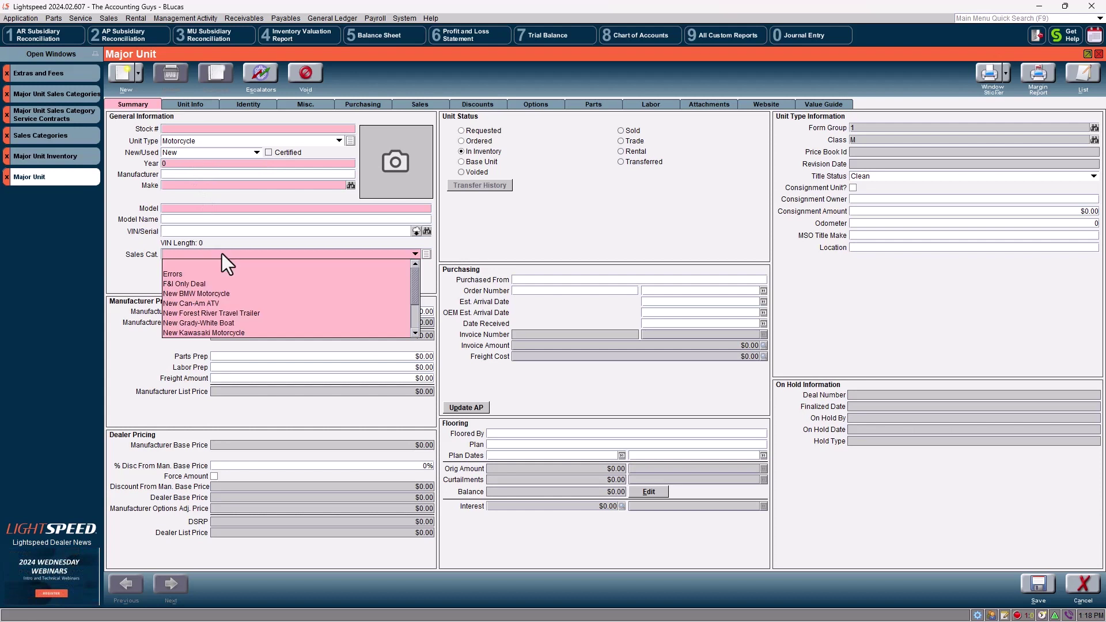
{"action": "left_click", "coordinate": [216, 332]}
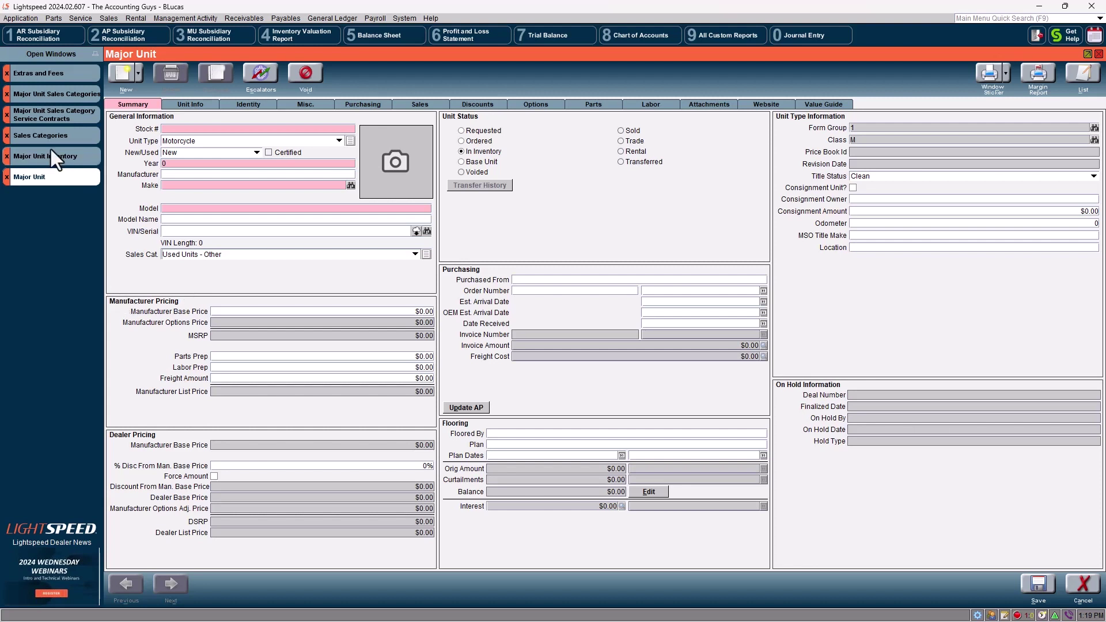
Step: Open the leads, quotes and deals list and start a new deal
{"action": "left_click", "coordinate": [109, 18]}
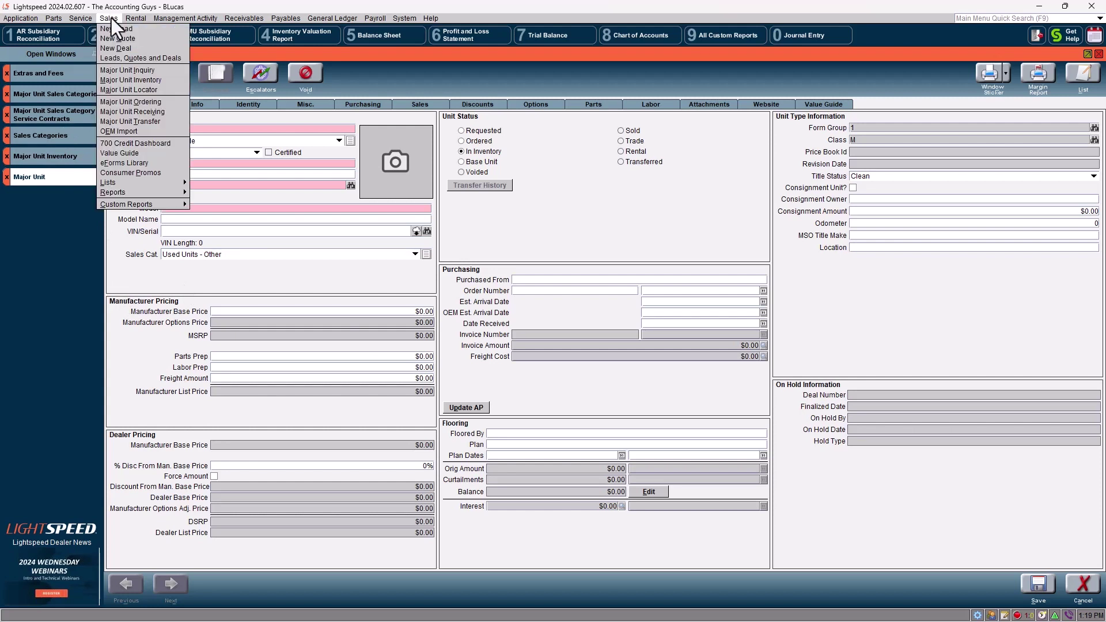
{"action": "left_click", "coordinate": [108, 57]}
{"action": "left_click", "coordinate": [206, 84]}
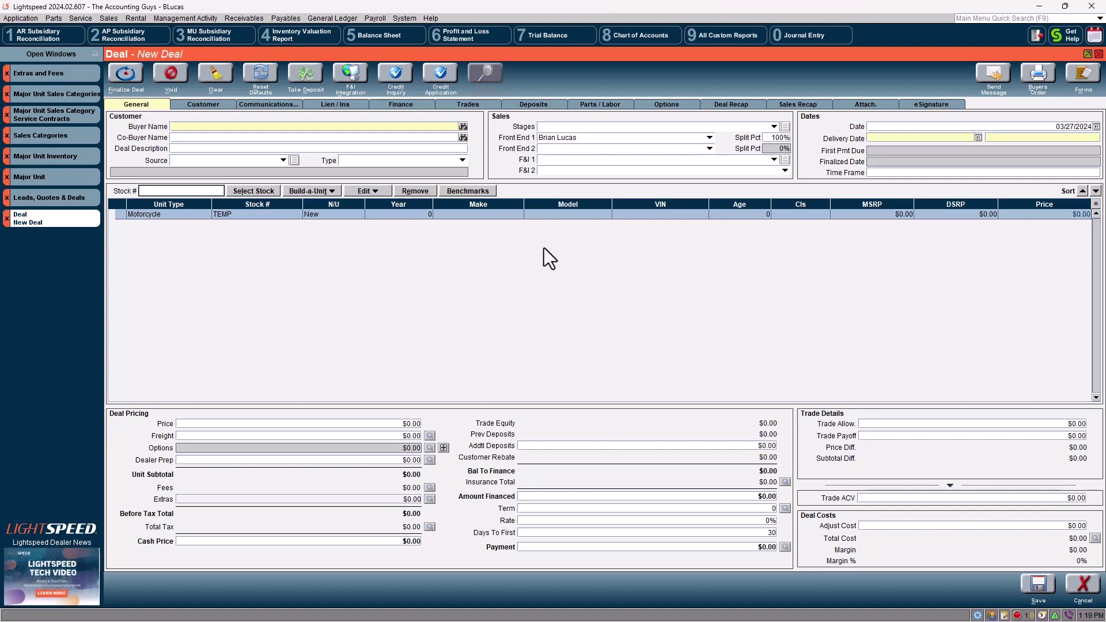
{"action": "left_click", "coordinate": [54, 17]}
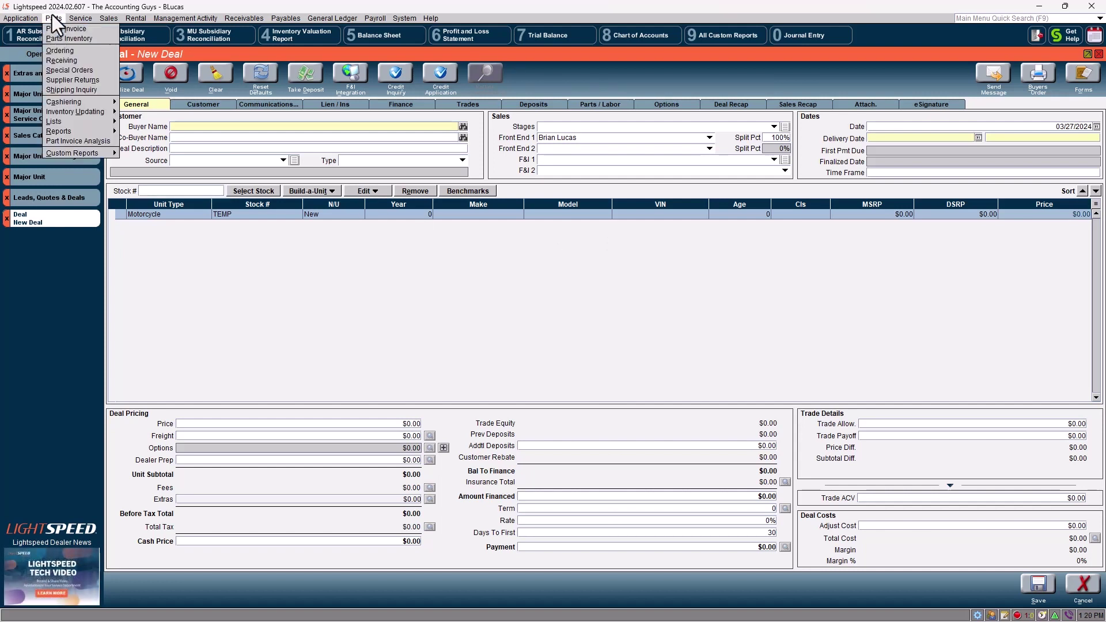
{"action": "mouse_move", "coordinate": [65, 17]}
{"action": "left_click", "coordinate": [292, 312]}
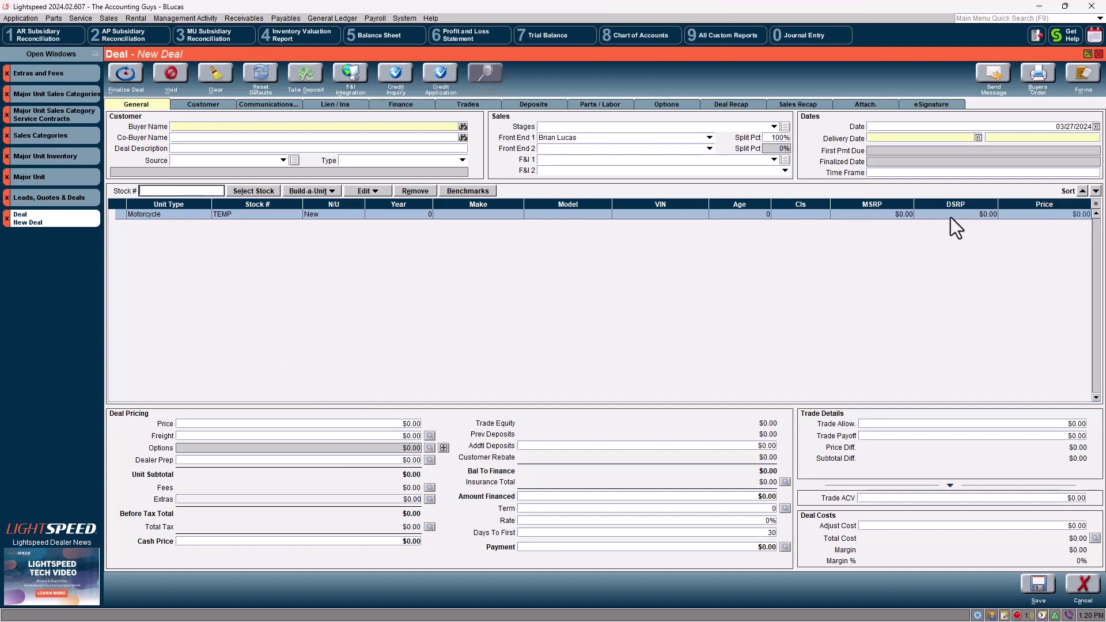
{"action": "left_click", "coordinate": [586, 159]}
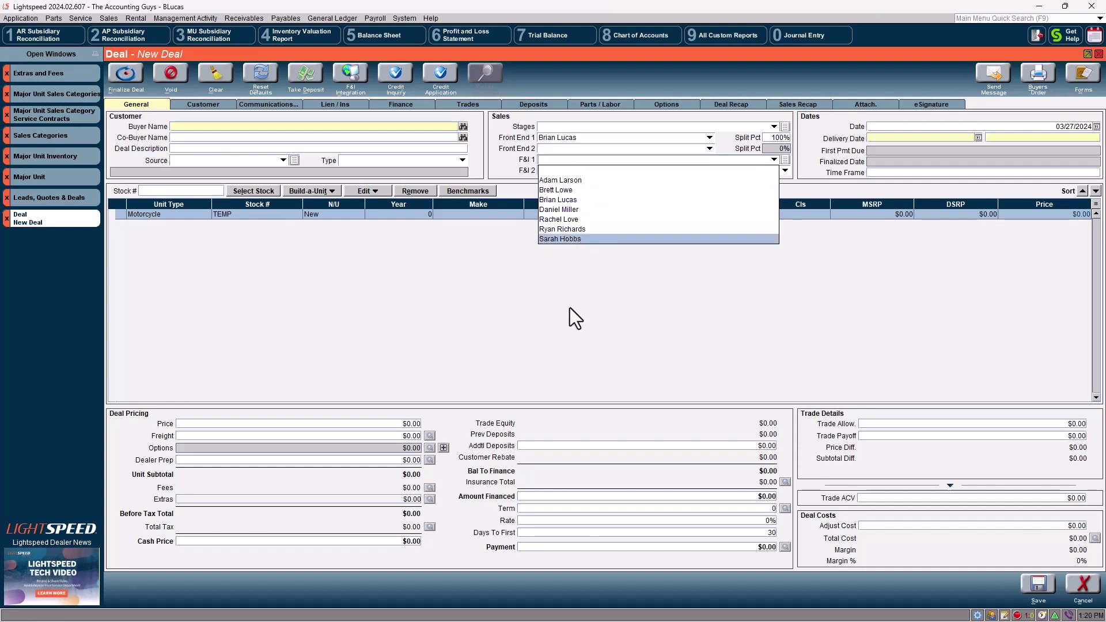
{"action": "left_click", "coordinate": [218, 271]}
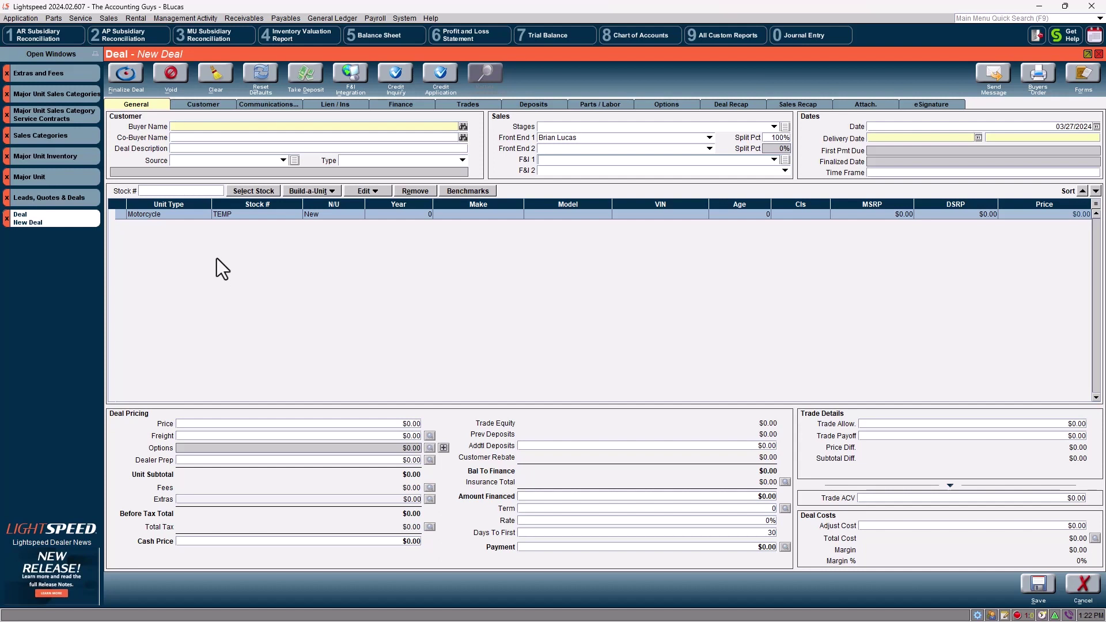
{"action": "left_click", "coordinate": [50, 18]}
{"action": "mouse_move", "coordinate": [94, 18]}
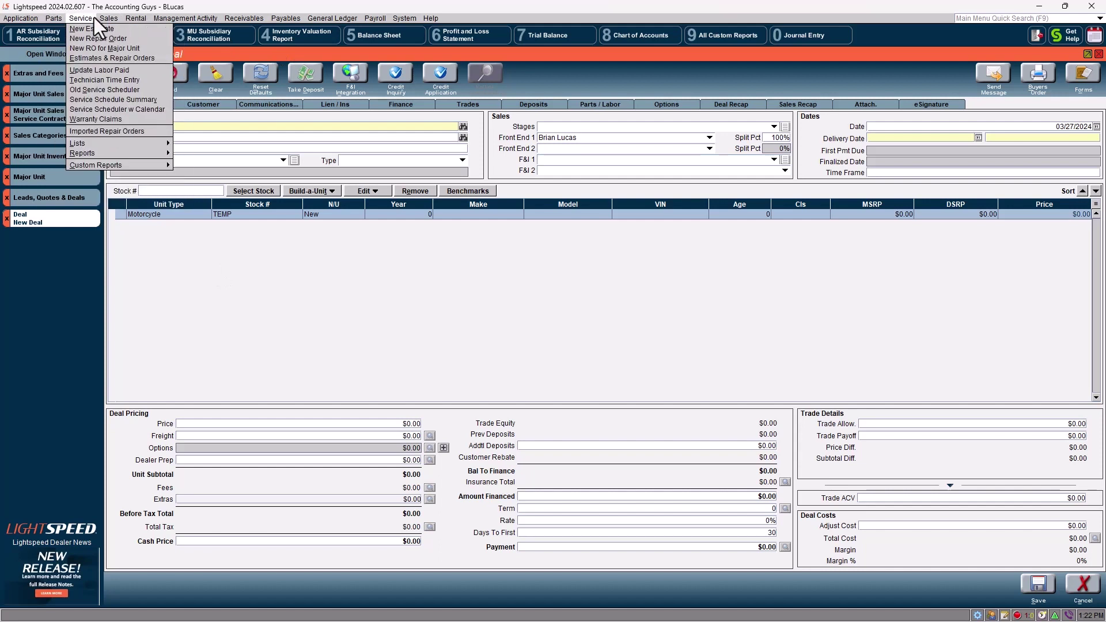
{"action": "left_click", "coordinate": [278, 334]}
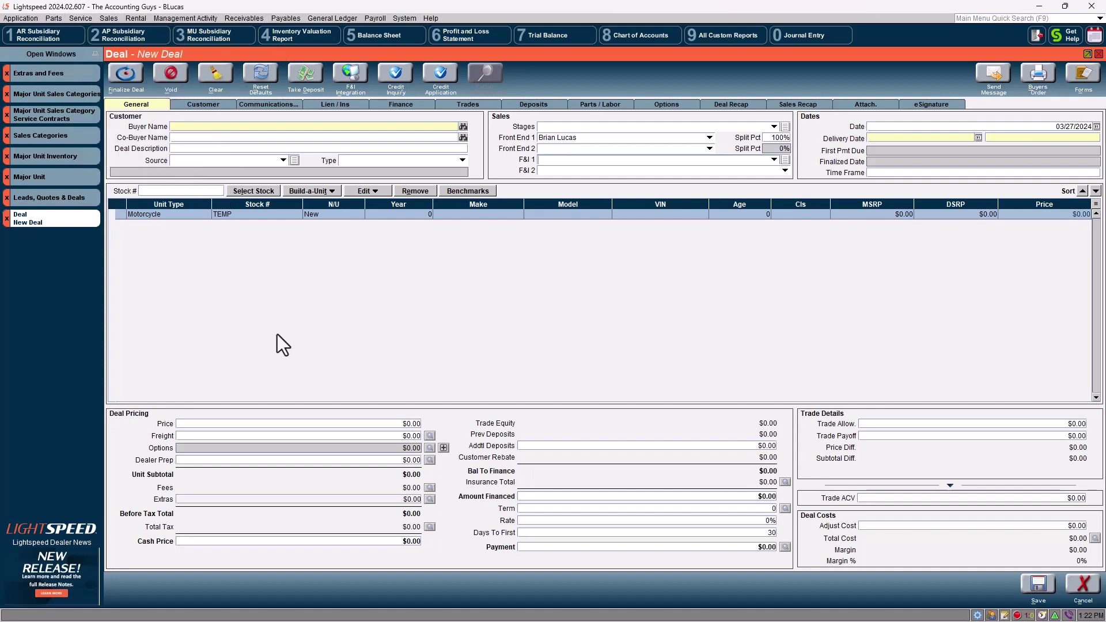